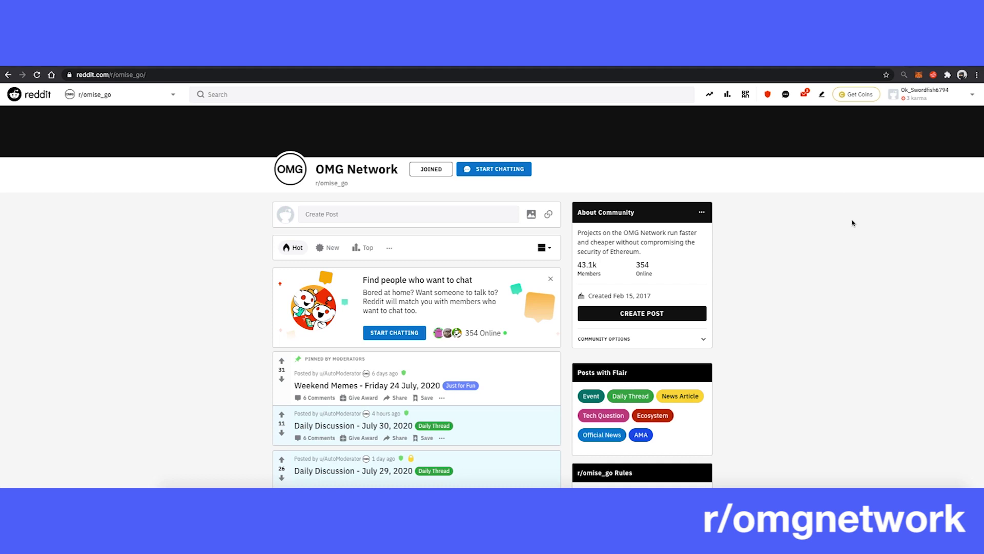
scroll(852, 223, "down", 1)
scroll(851, 223, "down", 3)
scroll(852, 223, "down", 3)
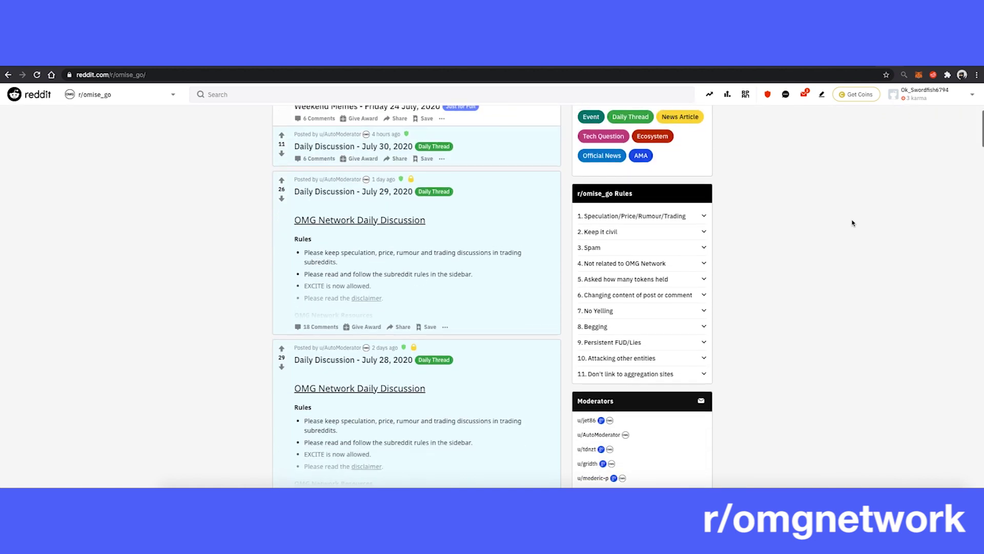
scroll(852, 223, "down", 1)
scroll(852, 223, "down", 3)
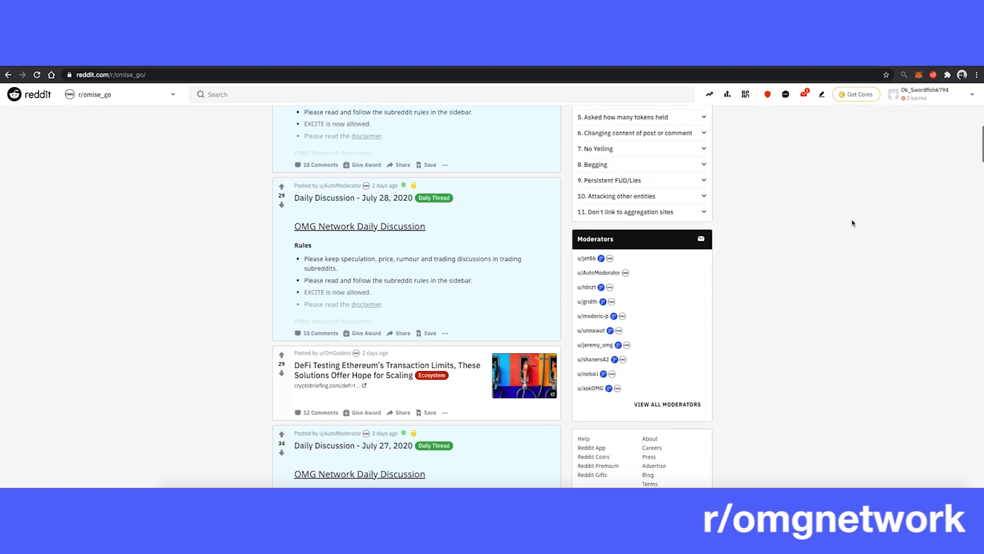
scroll(852, 223, "up", 2)
scroll(852, 223, "up", 2)
scroll(852, 223, "up", 2)
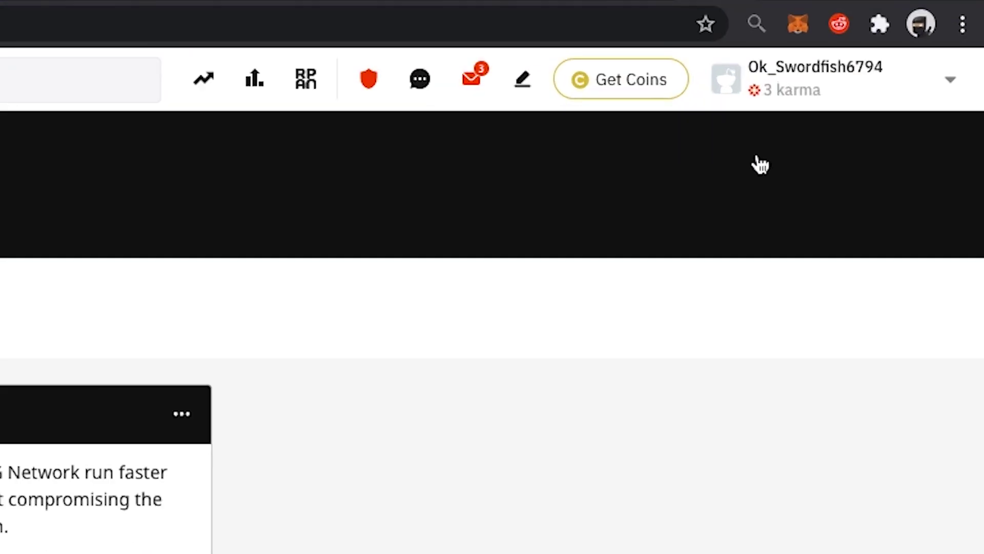
left_click(842, 24)
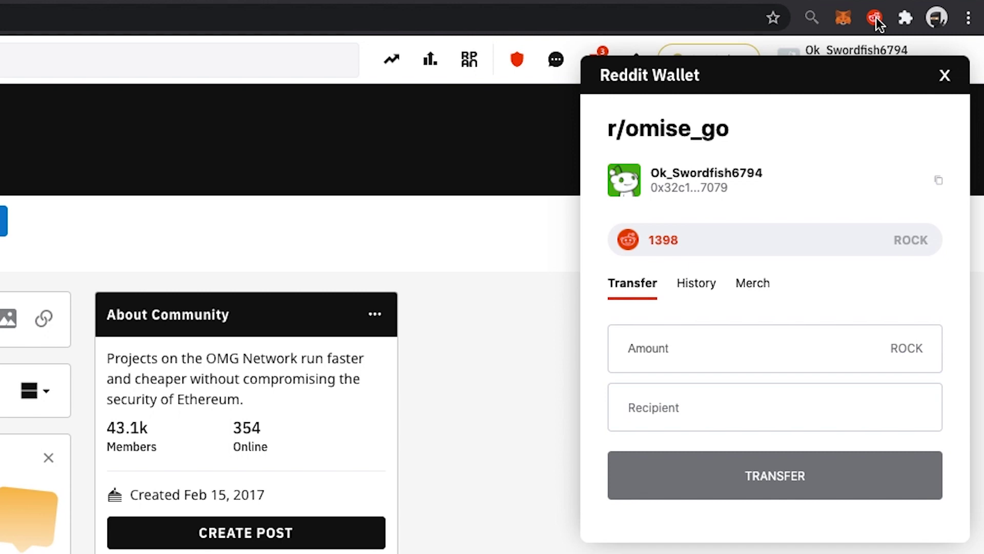
Review the wallet's History and Merch flair offers, then return to the Transfer view
left_click(696, 283)
scroll(844, 300, "down", 2)
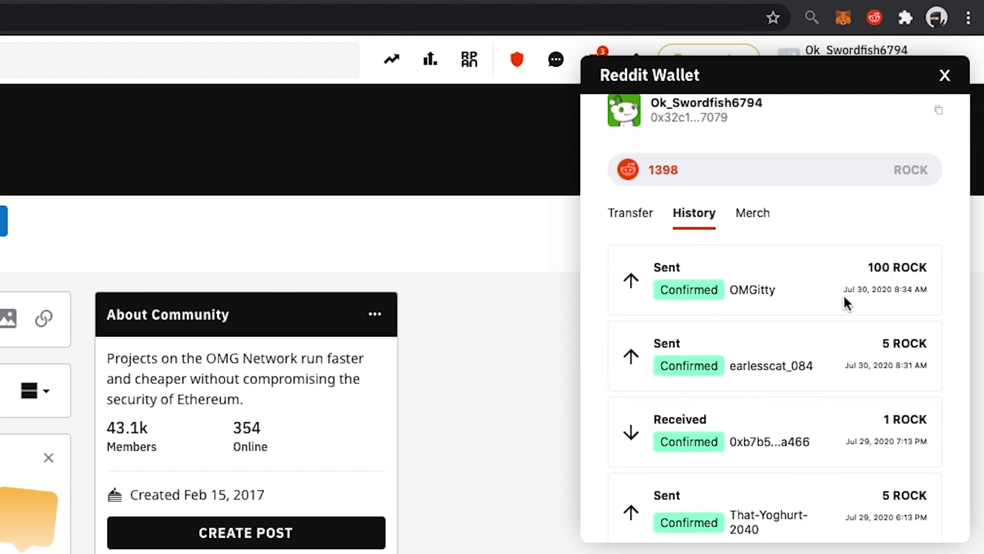
scroll(844, 303, "down", 2)
scroll(800, 408, "down", 3)
scroll(797, 407, "down", 1)
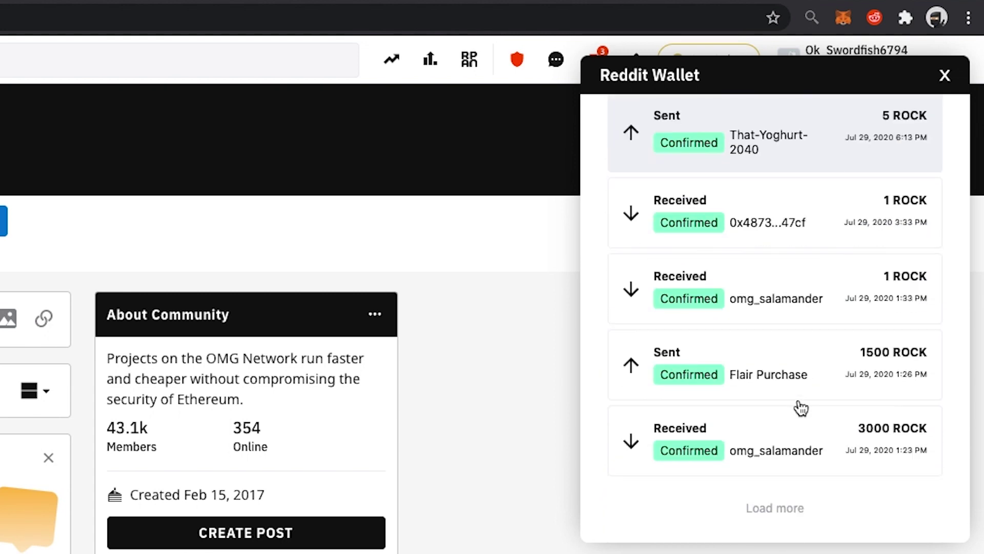
scroll(797, 407, "up", 6)
left_click(753, 287)
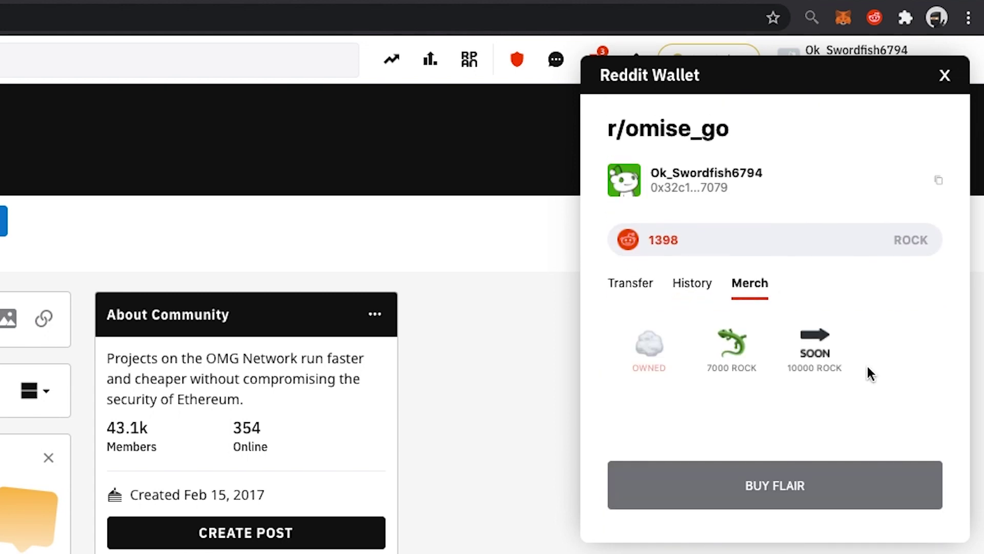
left_click(638, 288)
type("10")
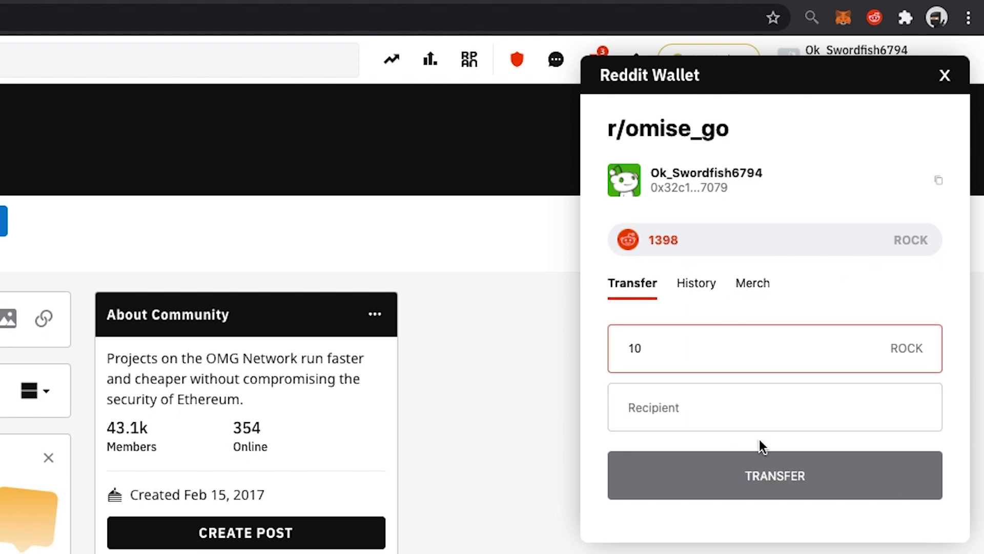
left_click(764, 417)
scroll(765, 413, "down", 3)
scroll(767, 416, "down", 1)
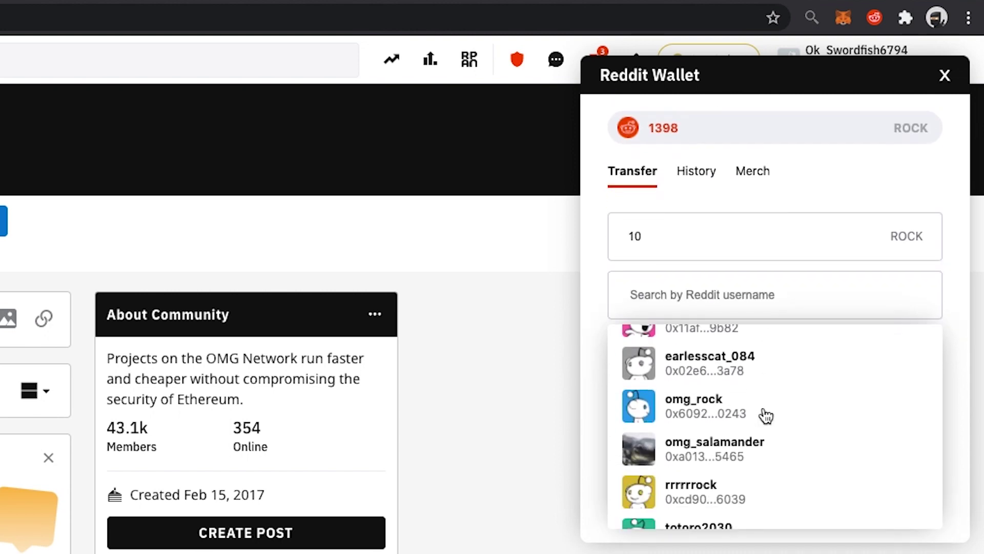
scroll(737, 430, "down", 1)
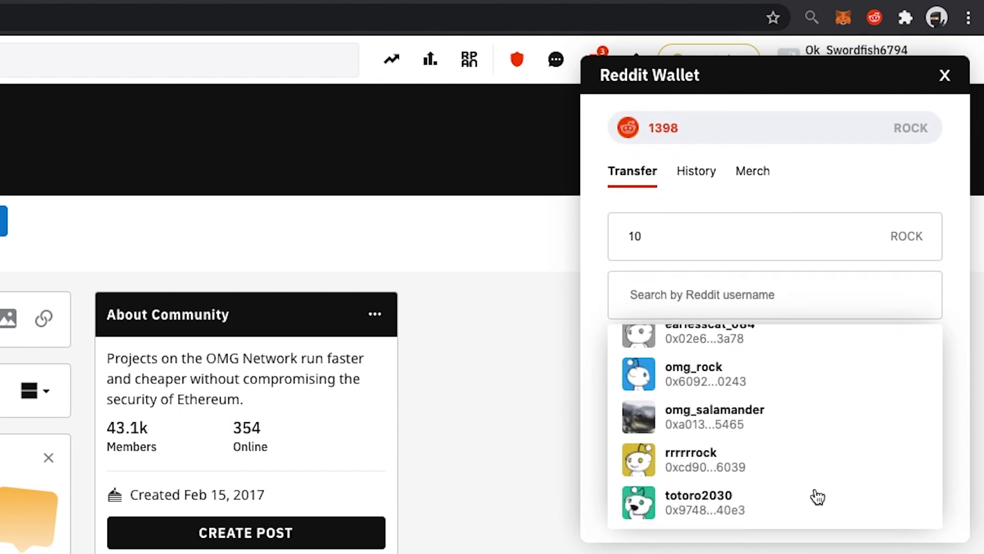
left_click(805, 510)
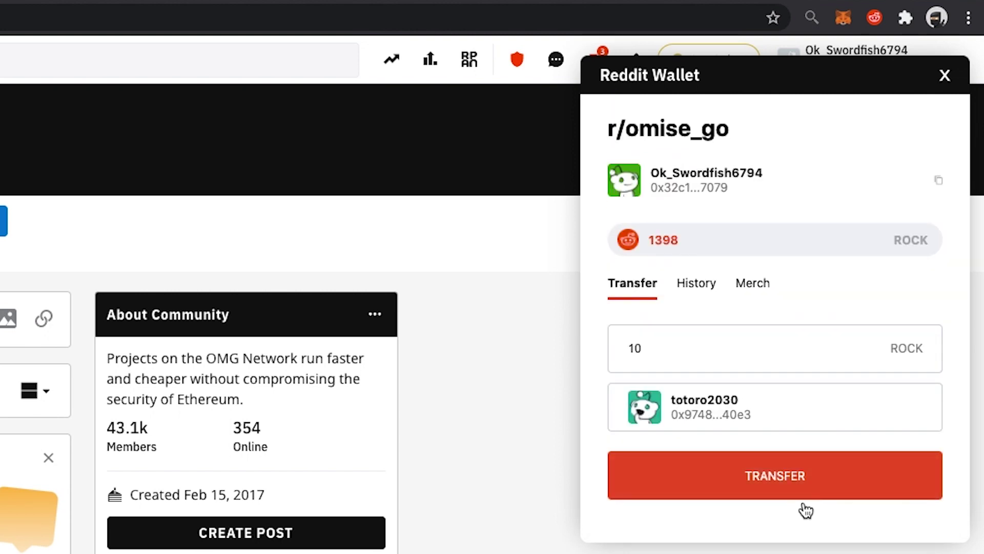
Submit the 10 ROCK transfer, sign it in MetaMask, and view a transaction in the OMG block explorer
left_click(729, 476)
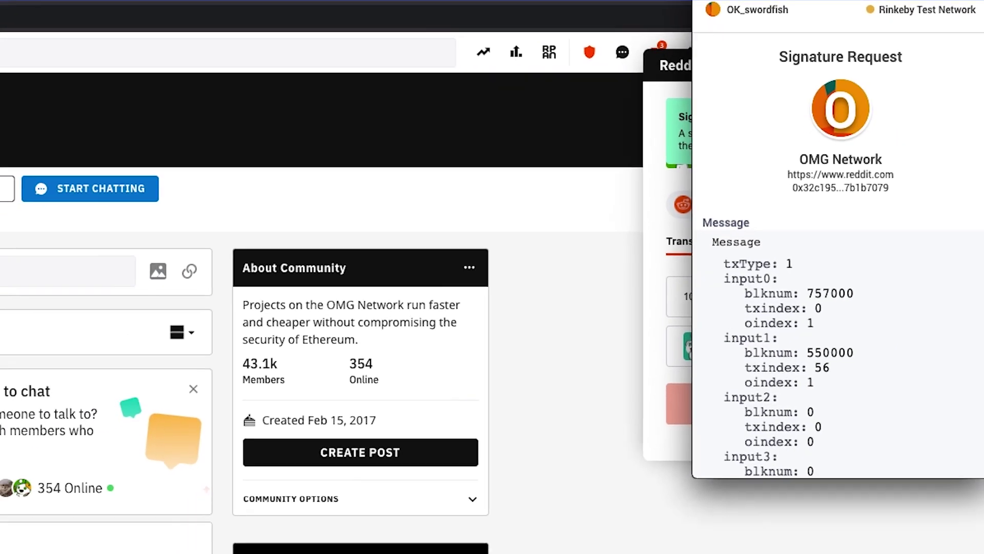
left_click_drag(841, 11, 689, 66)
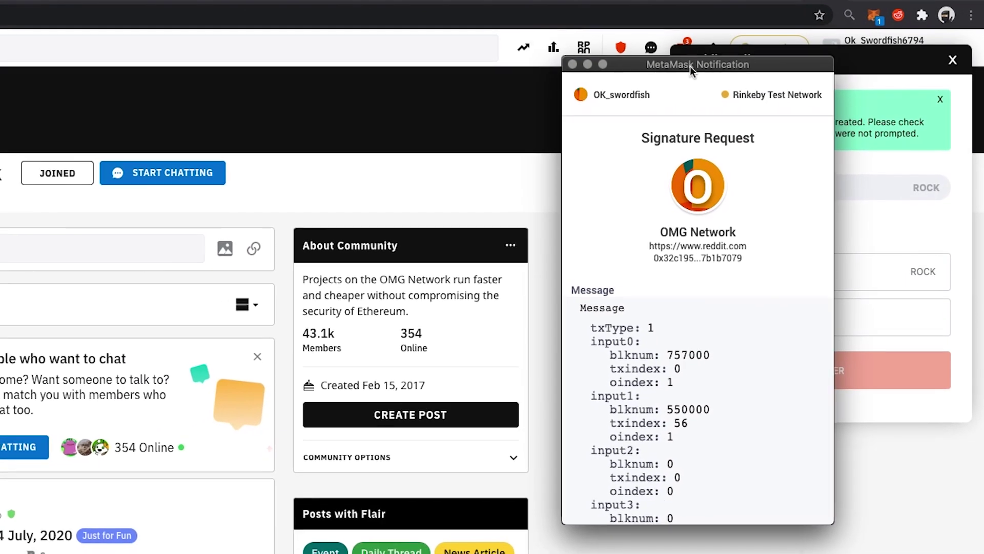
scroll(715, 230, "down", 2)
scroll(715, 231, "down", 5)
scroll(722, 191, "down", 5)
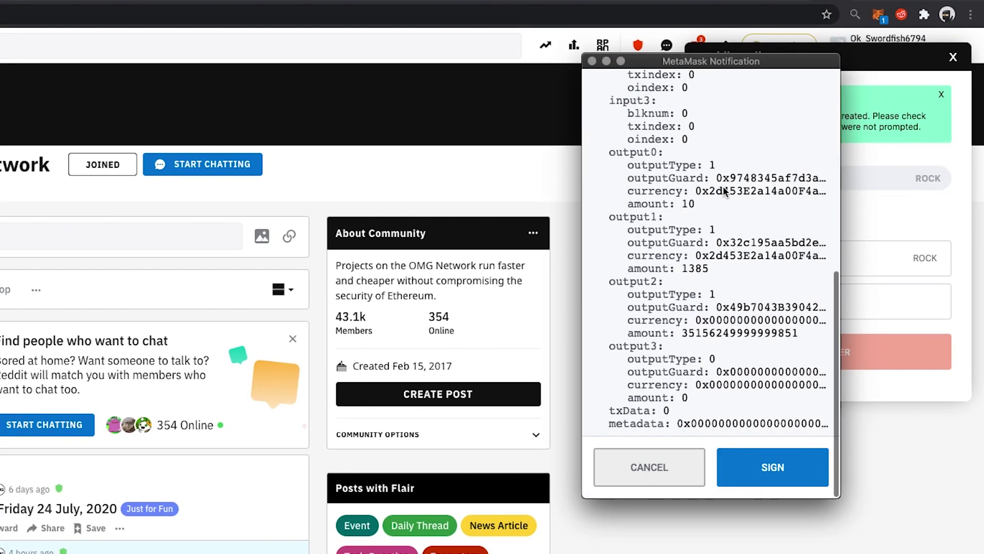
left_click(772, 466)
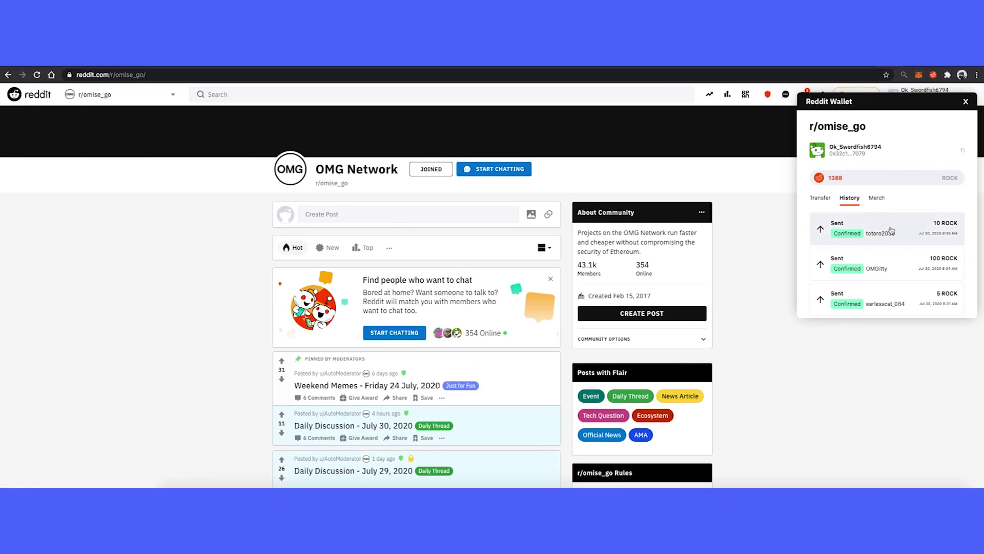
left_click(891, 230)
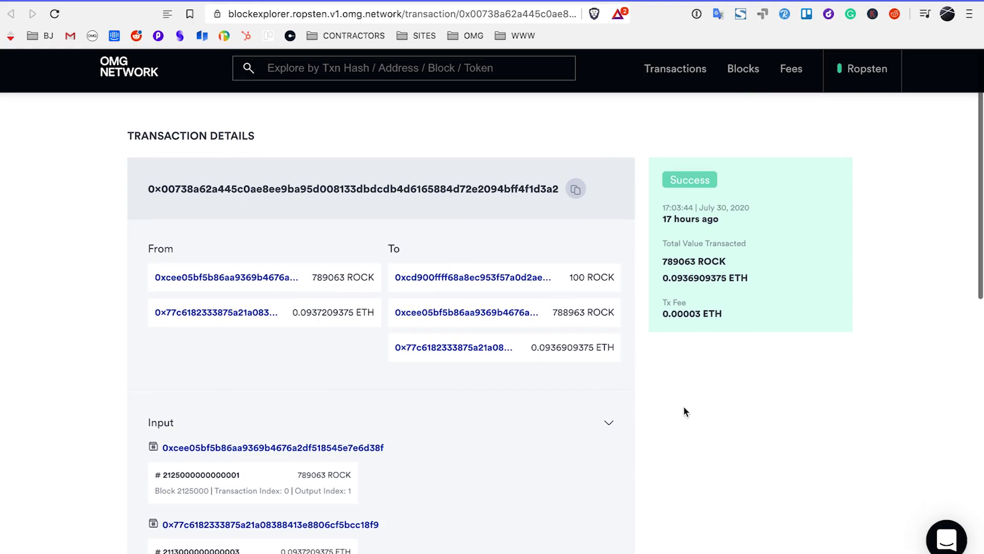
scroll(684, 411, "down", 5)
scroll(683, 411, "down", 3)
scroll(684, 419, "up", 8)
Copy the transaction hash and highlight the 100 ROCK output amount
left_click(575, 195)
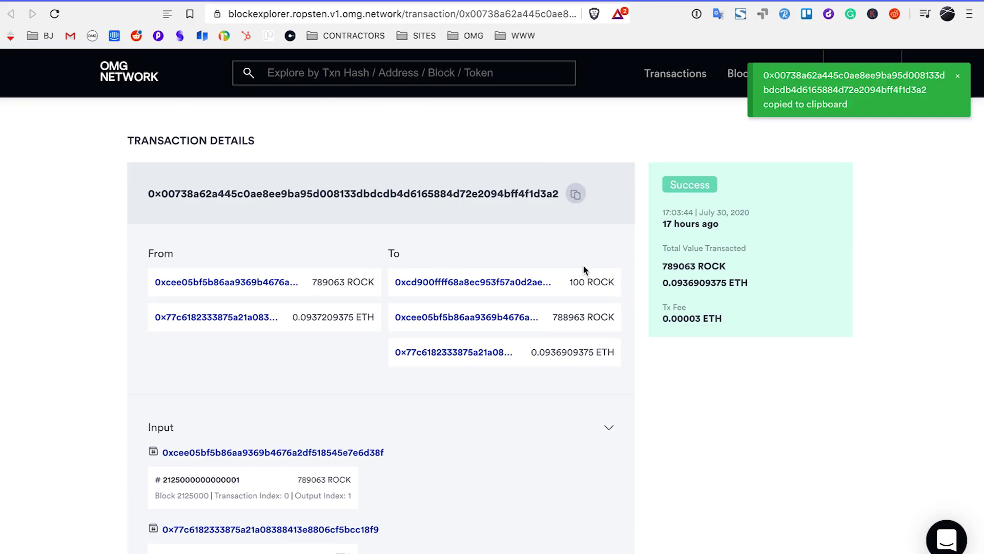
left_click_drag(570, 282, 615, 288)
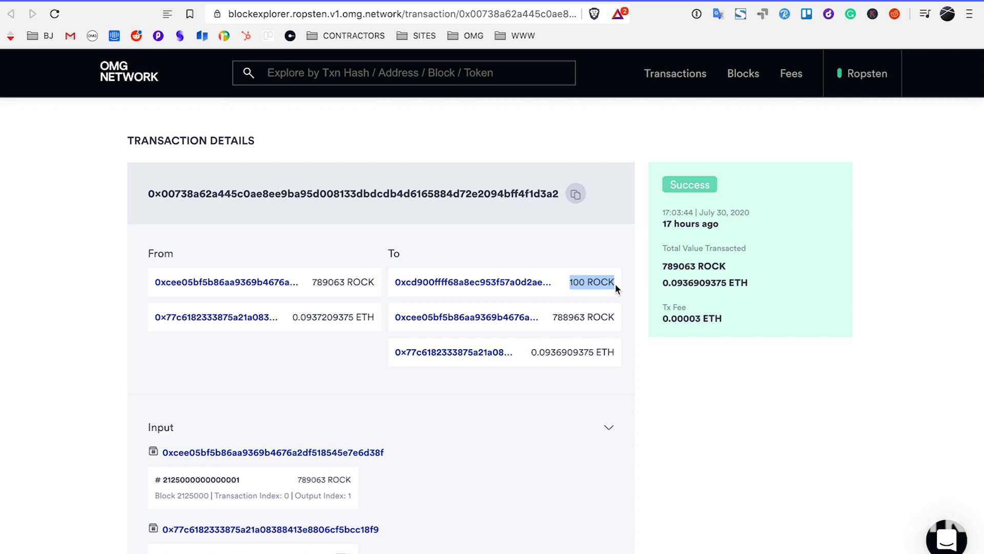